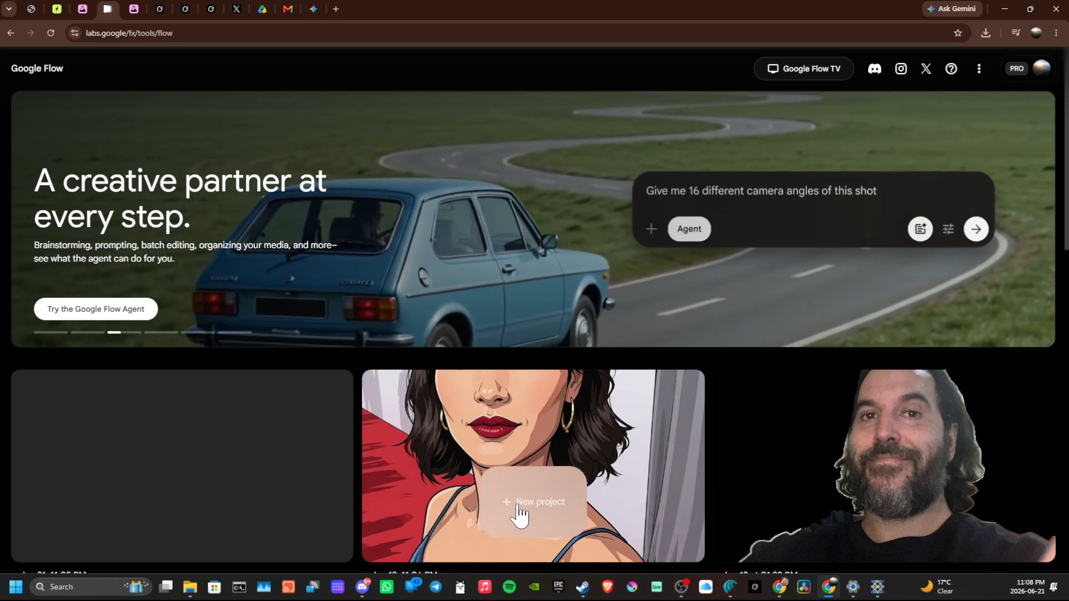
# - Create a new project and check its asset picker for existing media
pyautogui.click(524, 507)
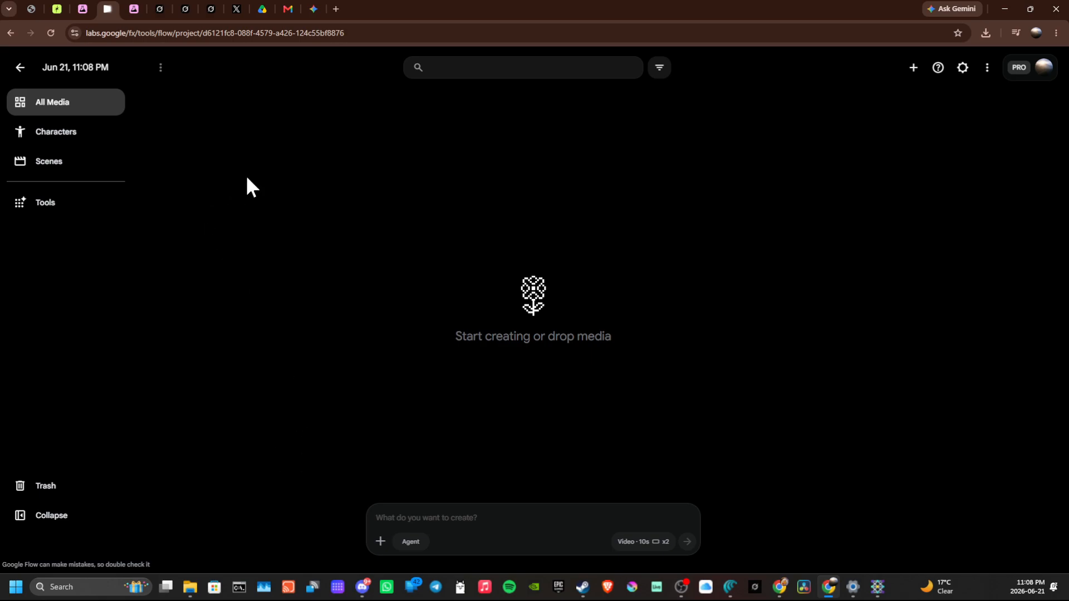
pyautogui.click(381, 542)
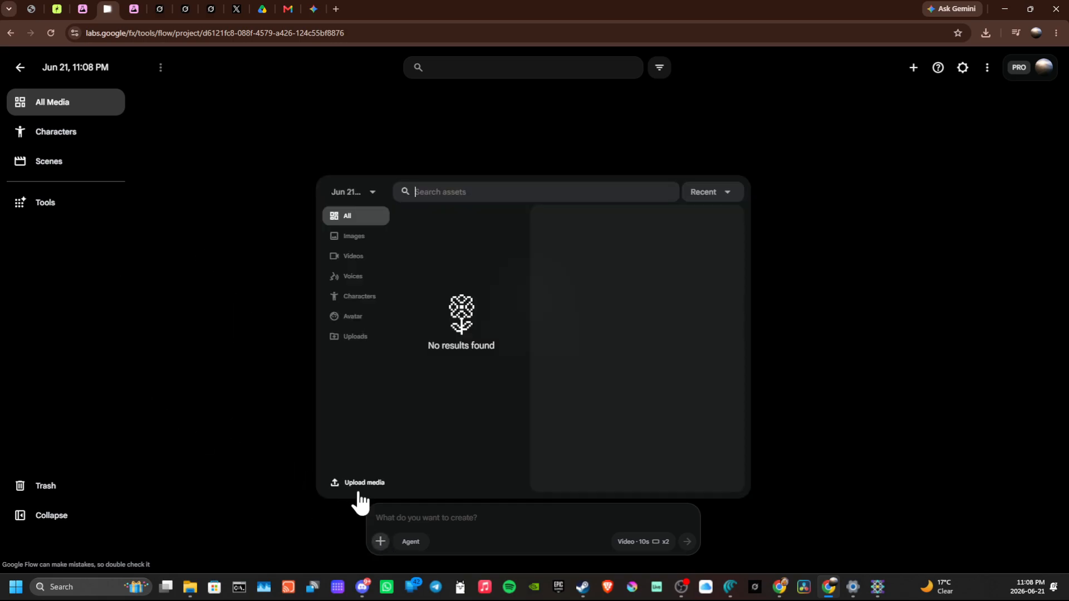
pyautogui.click(380, 541)
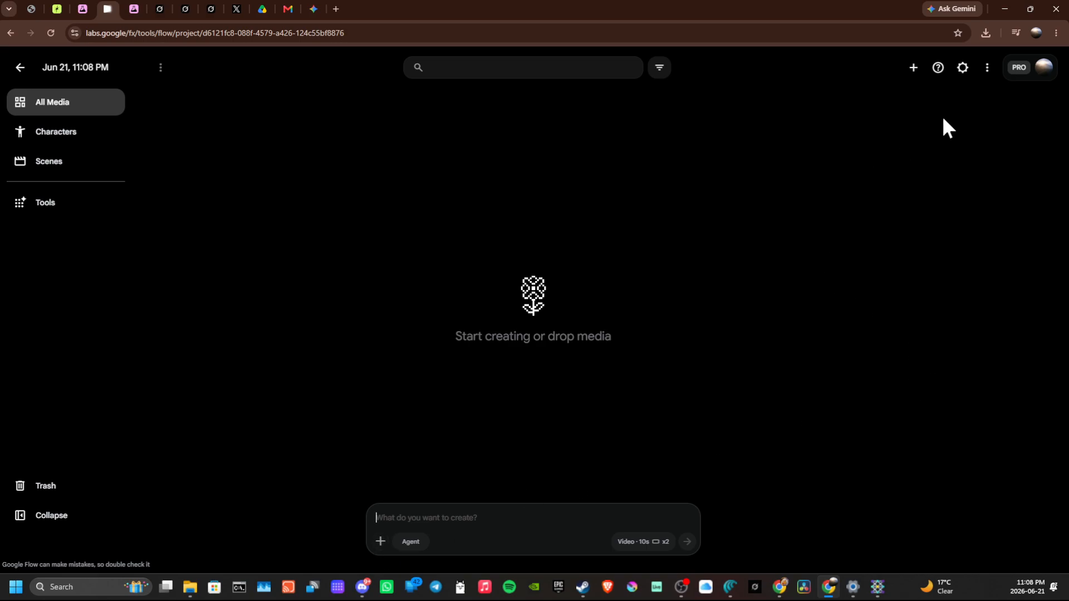
pyautogui.click(912, 69)
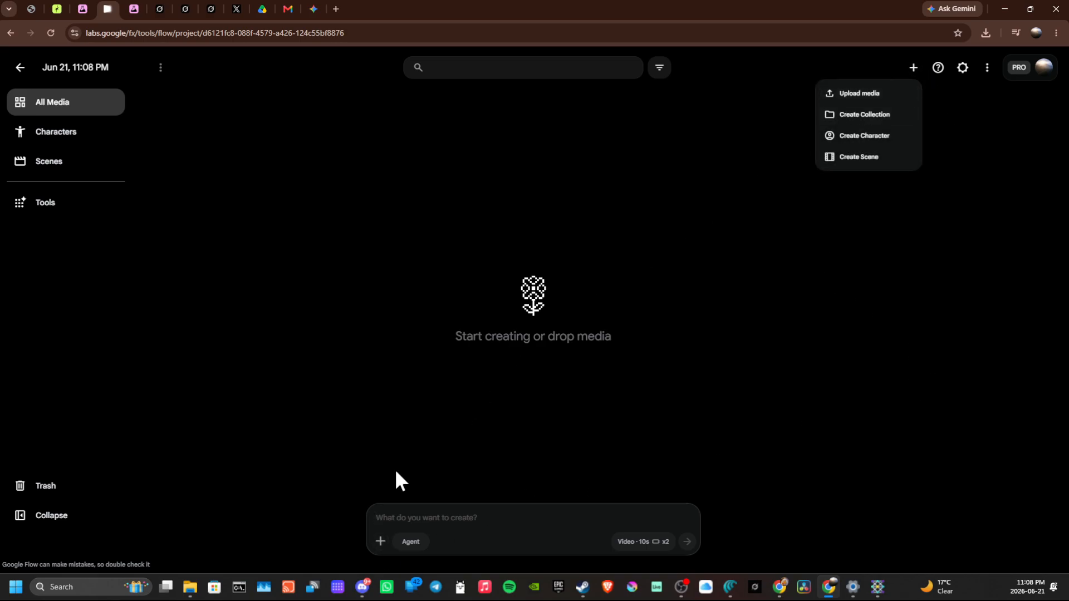
pyautogui.click(851, 95)
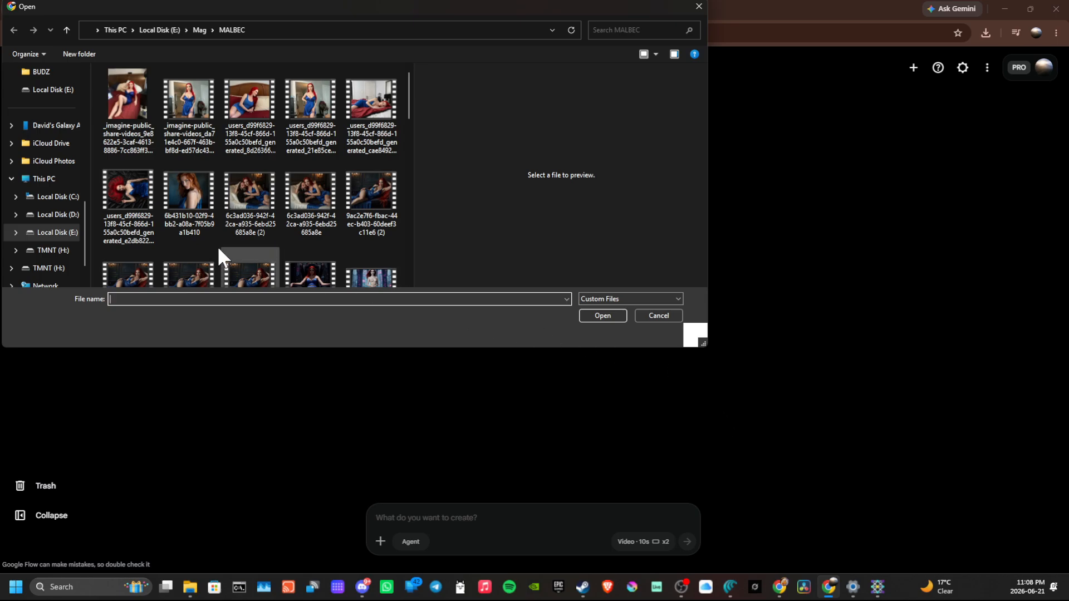
pyautogui.click(53, 90)
pyautogui.doubleClick(336, 89)
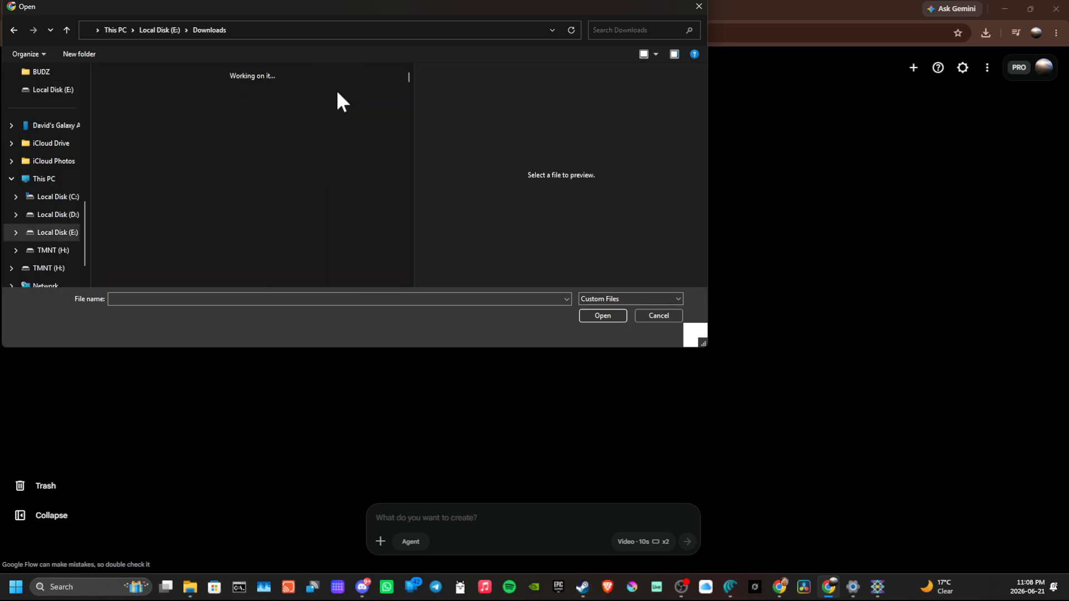
pyautogui.click(192, 183)
pyautogui.doubleClick(190, 179)
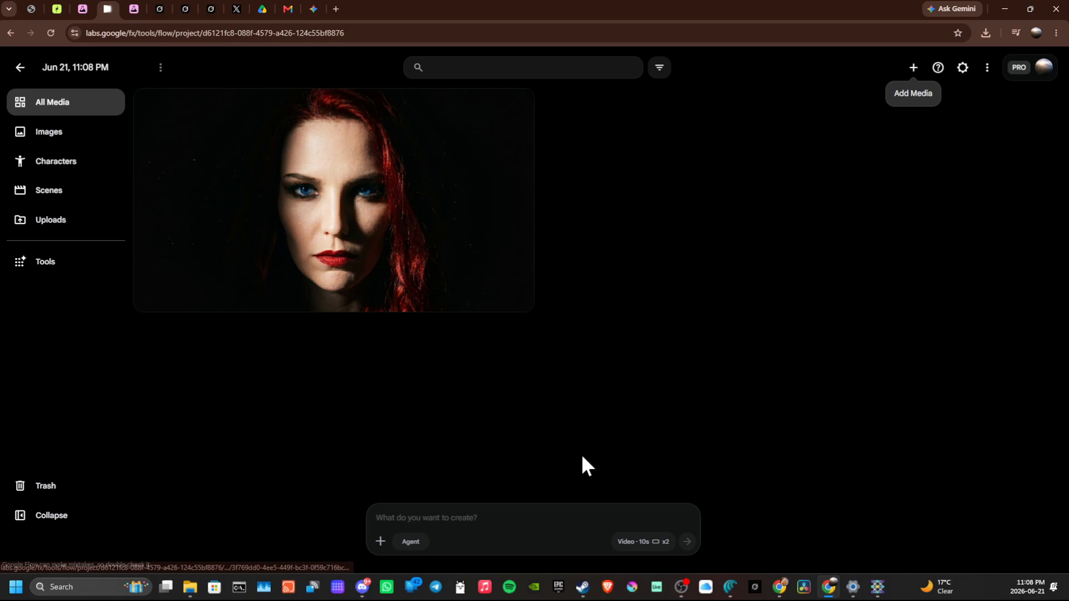
# - Set the generation options to Image with x4 outputs, keeping the 16:9 ratio and the Nano Banana 2 model
pyautogui.click(646, 543)
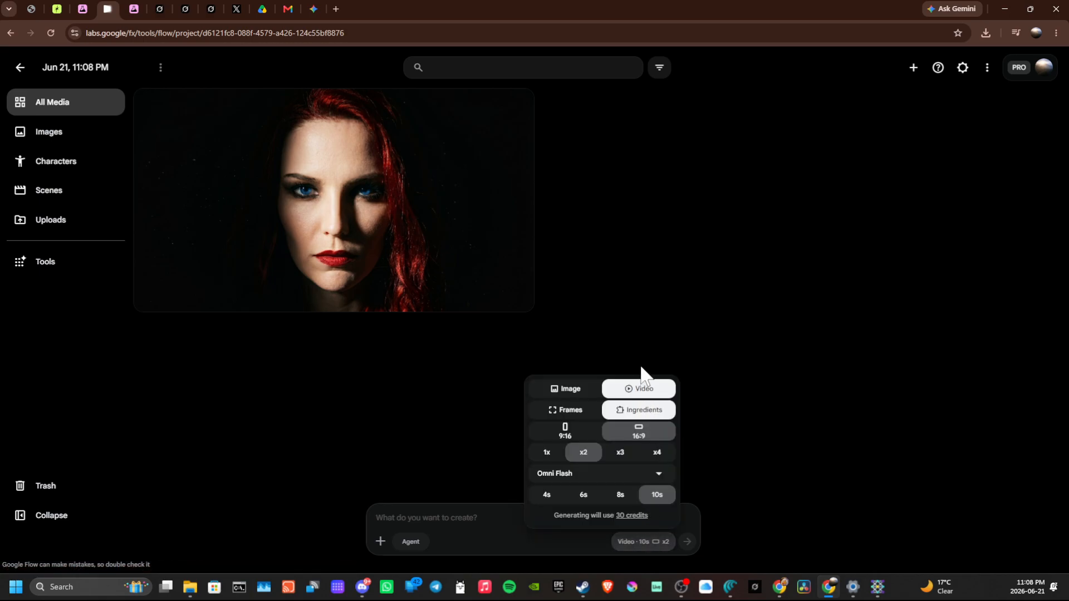
pyautogui.click(575, 391)
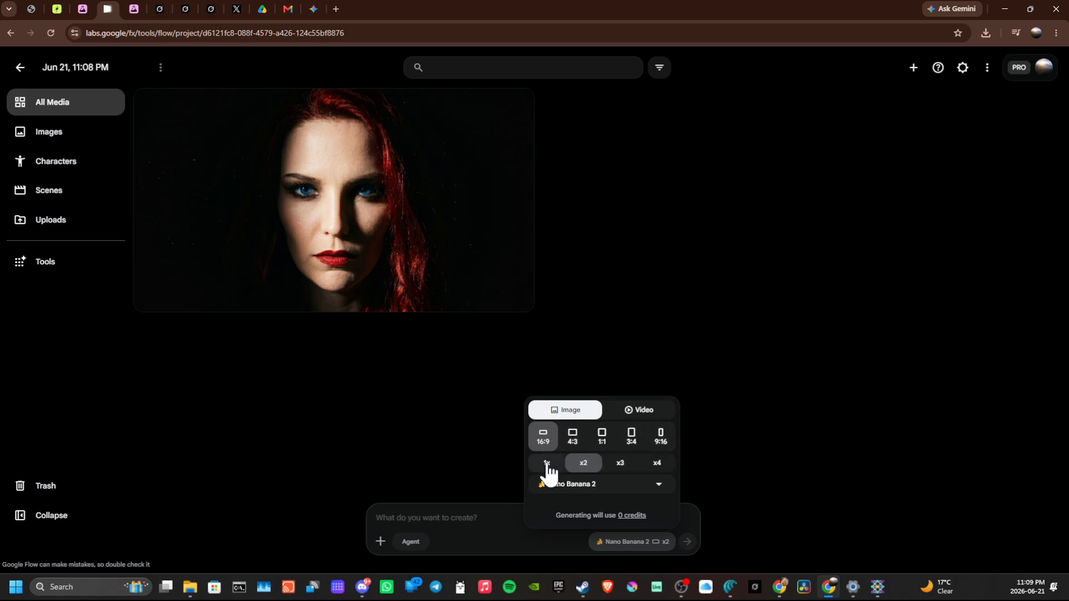
pyautogui.press('ctrl')
pyautogui.click(658, 464)
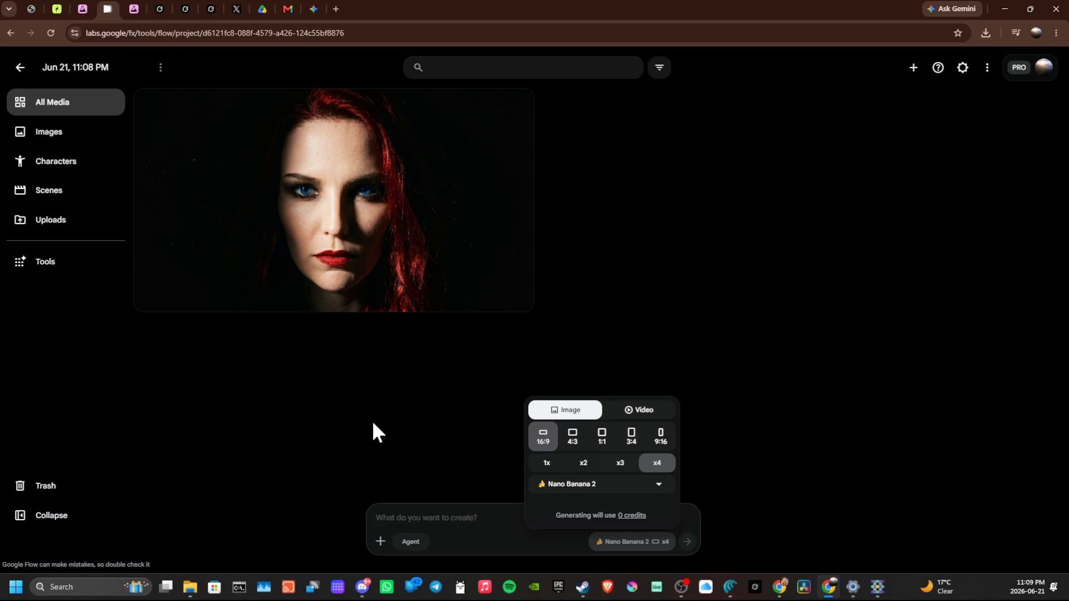
pyautogui.click(567, 485)
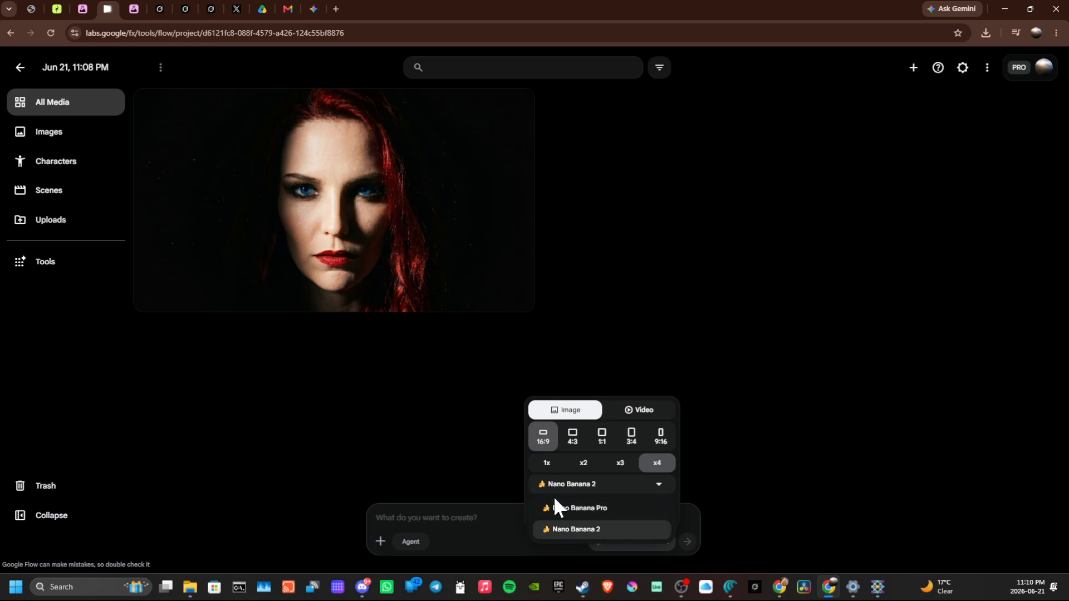
pyautogui.click(394, 406)
pyautogui.click(386, 416)
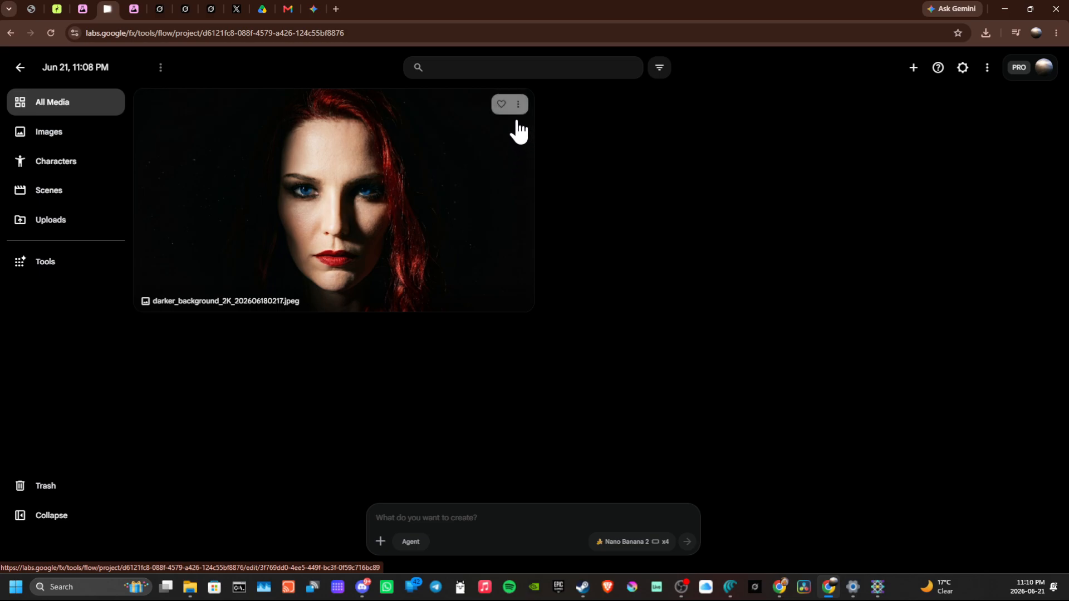
# - Add the uploaded red-haired woman's portrait to the prompt as a reference image
pyautogui.click(518, 105)
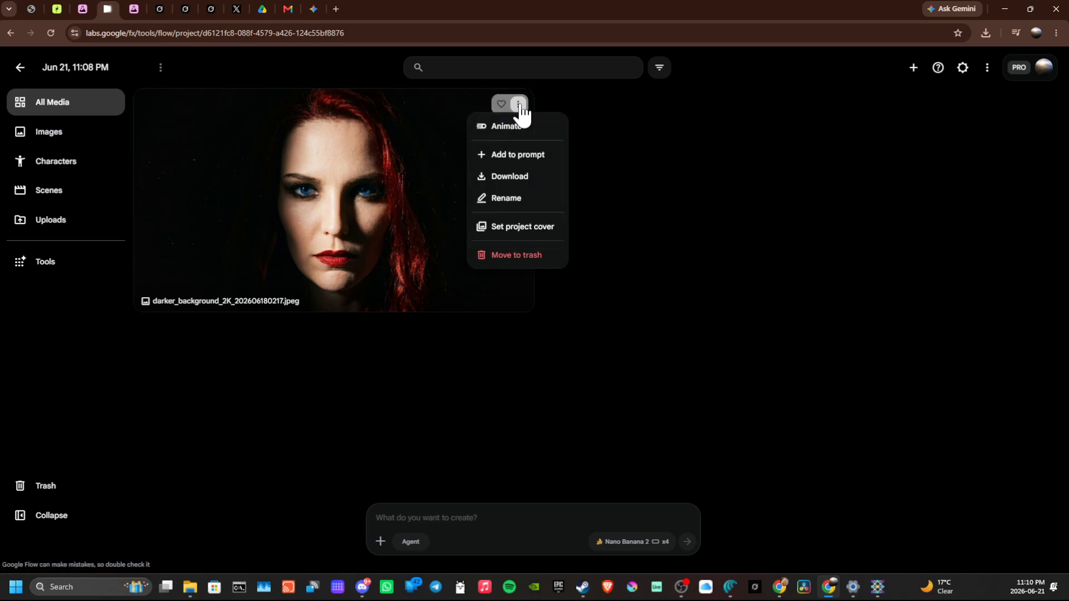
pyautogui.click(520, 165)
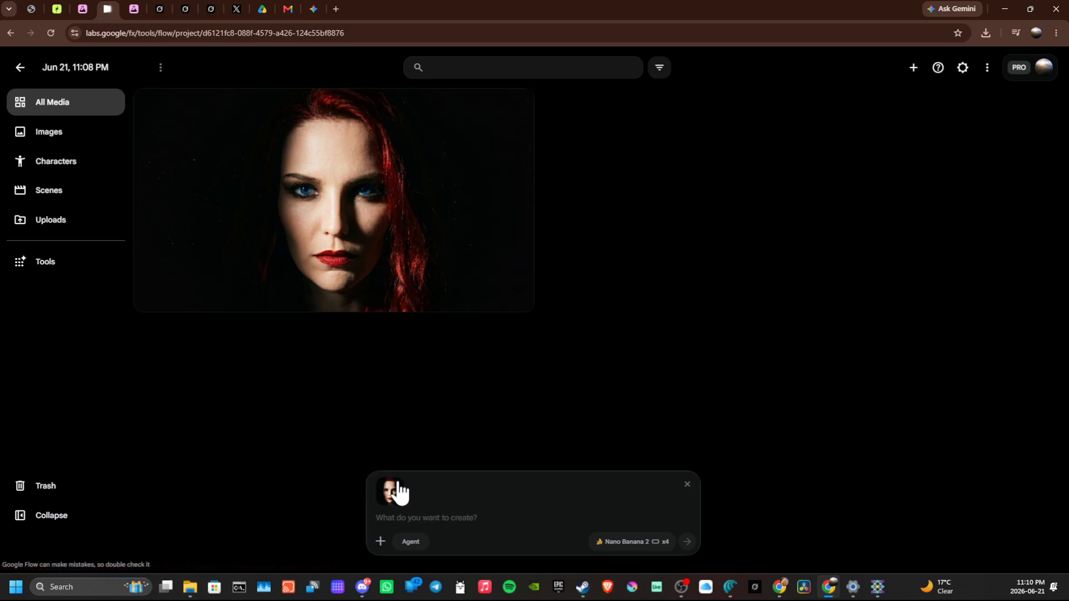
pyautogui.moveTo(390, 497)
pyautogui.click(380, 541)
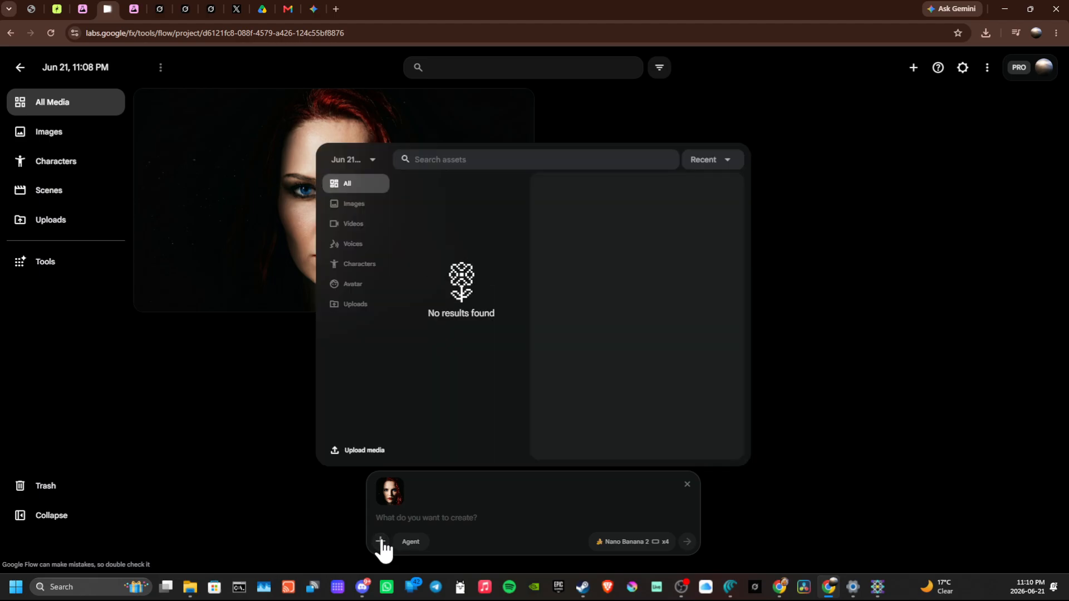
pyautogui.click(356, 451)
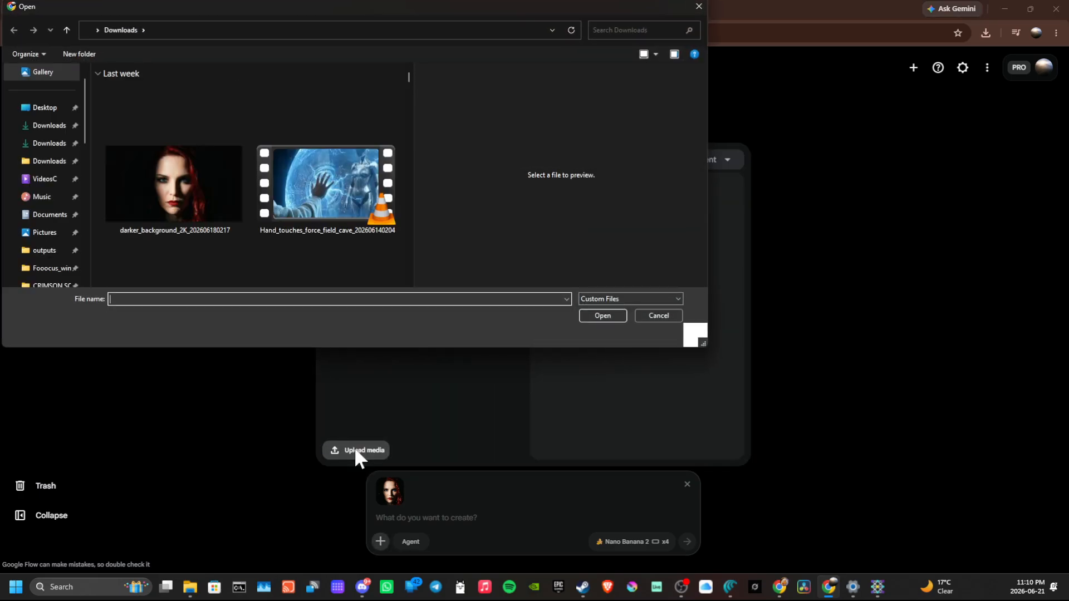
pyautogui.scroll(-2, 212, 173)
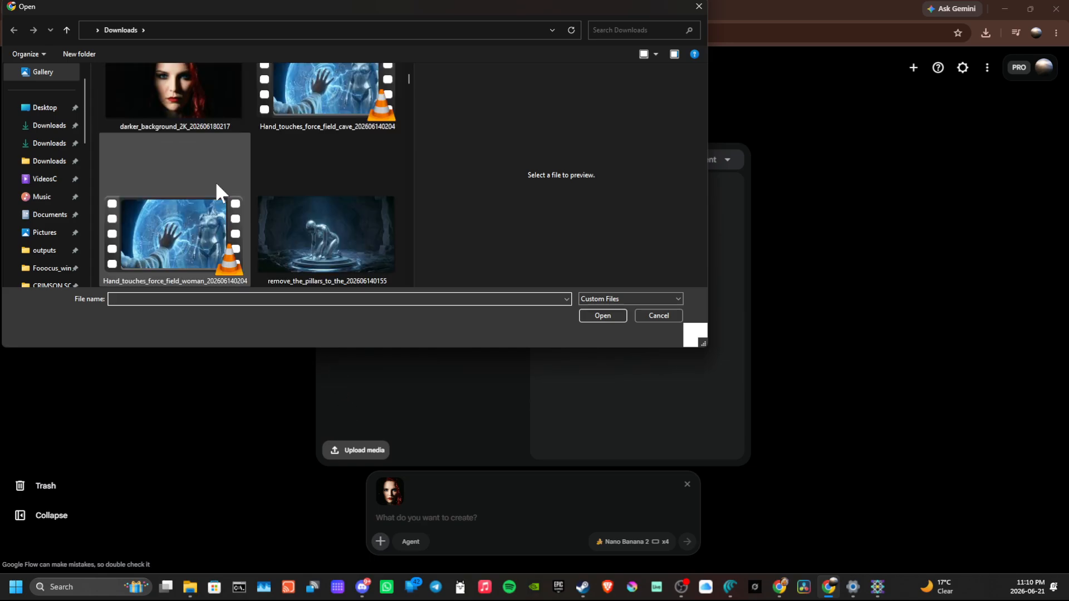
pyautogui.doubleClick(309, 245)
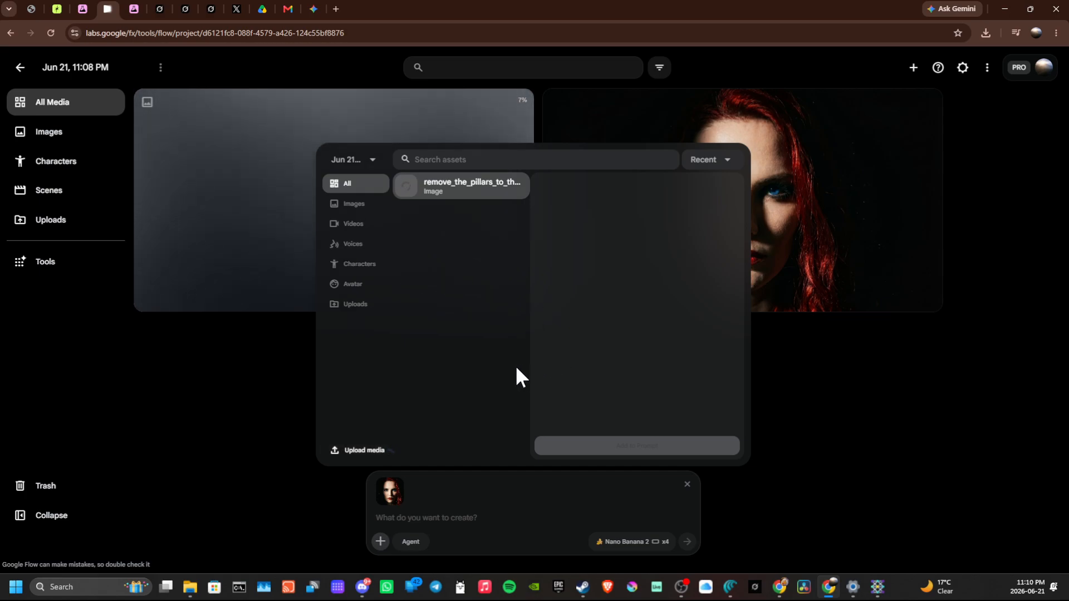
pyautogui.click(193, 393)
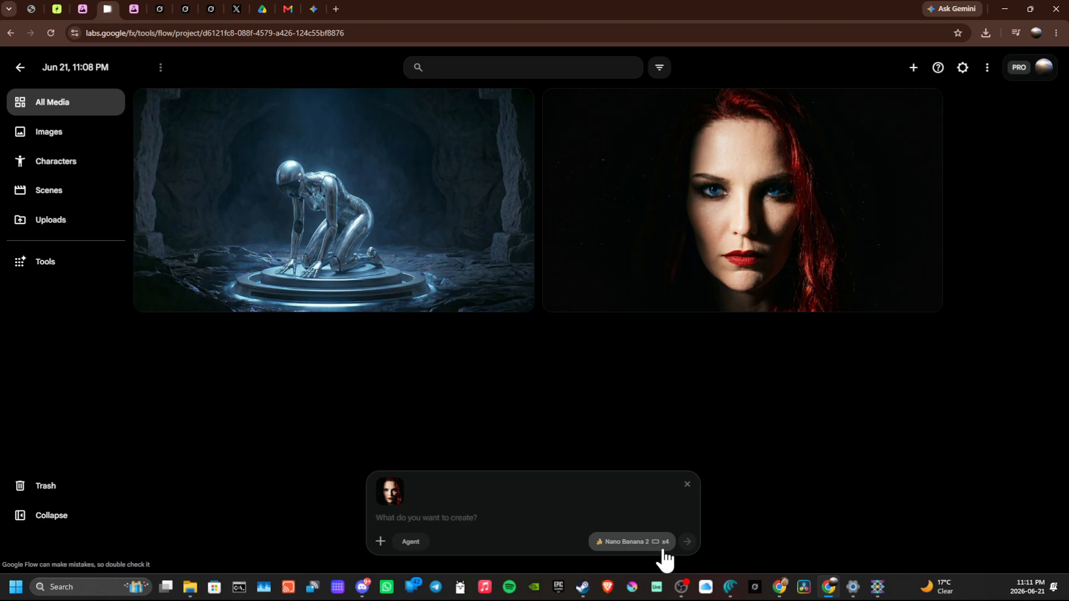
# - View the red-haired woman's portrait in the image editor and return to the project
pyautogui.click(753, 218)
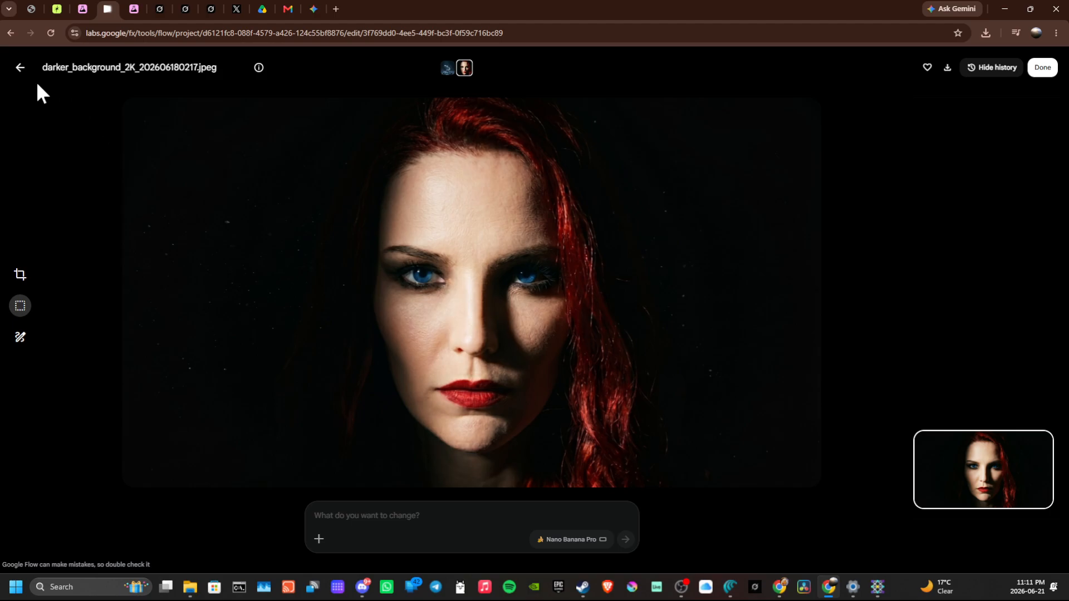
pyautogui.click(20, 67)
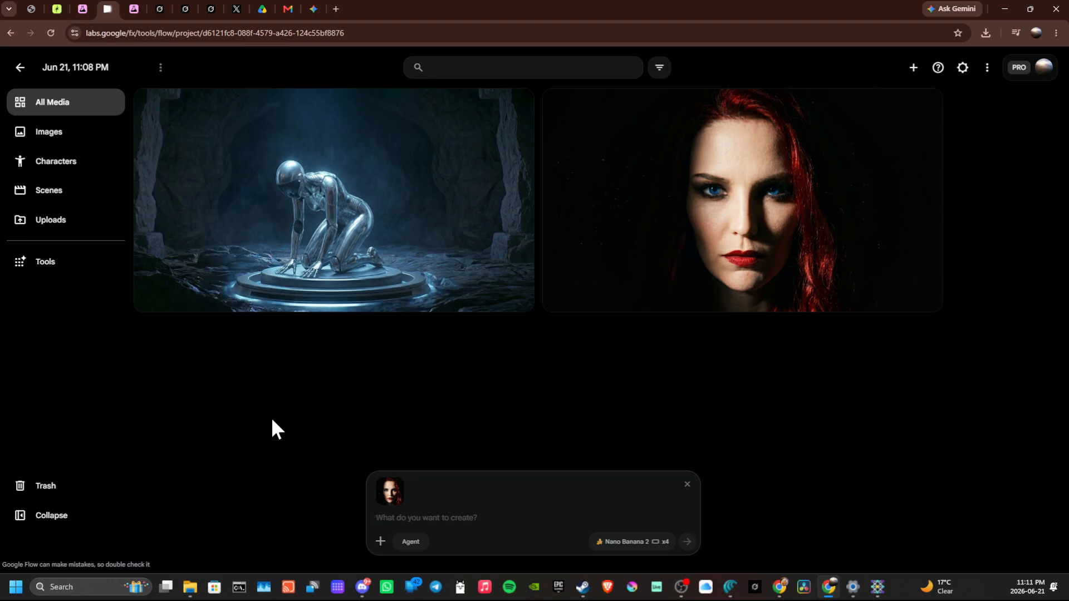
pyautogui.write('change h')
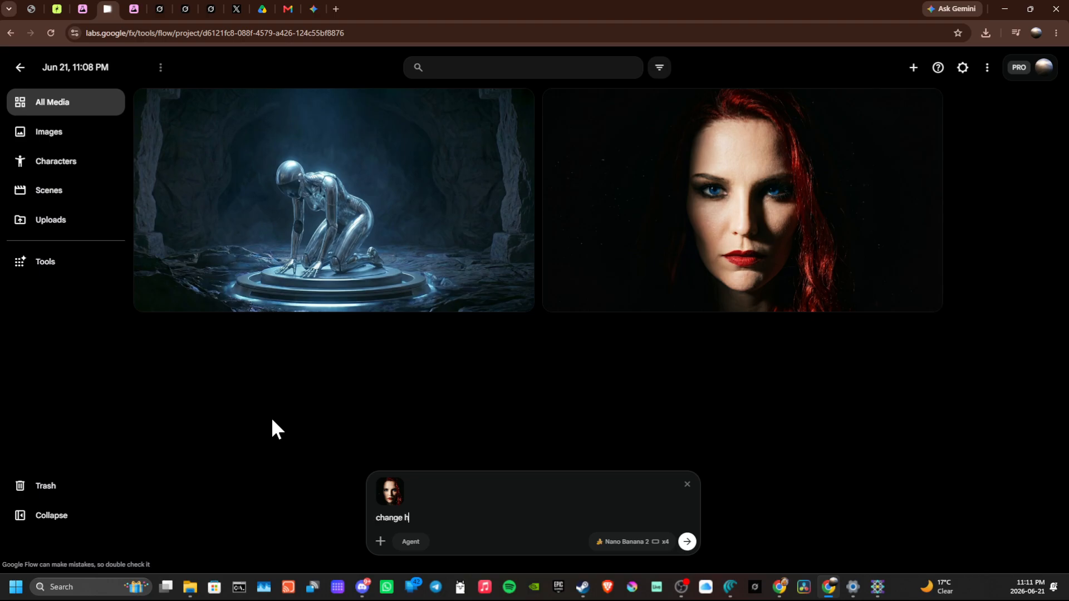
pyautogui.write('er hair to bla')
pyautogui.press('BackSpace')
pyautogui.press('BackSpace')
pyautogui.press('BackSpace')
pyautogui.press('BackSpace')
pyautogui.press('BackSpace')
pyautogui.press('BackSpace')
pyautogui.press('BackSpace')
pyautogui.press('BackSpace')
pyautogui.press('BackSpace')
pyautogui.press('BackSpace')
pyautogui.press('BackSpace')
pyautogui.press('BackSpace')
pyautogui.press('BackSpace')
pyautogui.press('BackSpace')
pyautogui.press('BackSpace')
pyautogui.press('BackSpace')
pyautogui.press('BackSpace')
pyautogui.press('BackSpace')
pyautogui.press('BackSpace')
pyautogui.press('BackSpace')
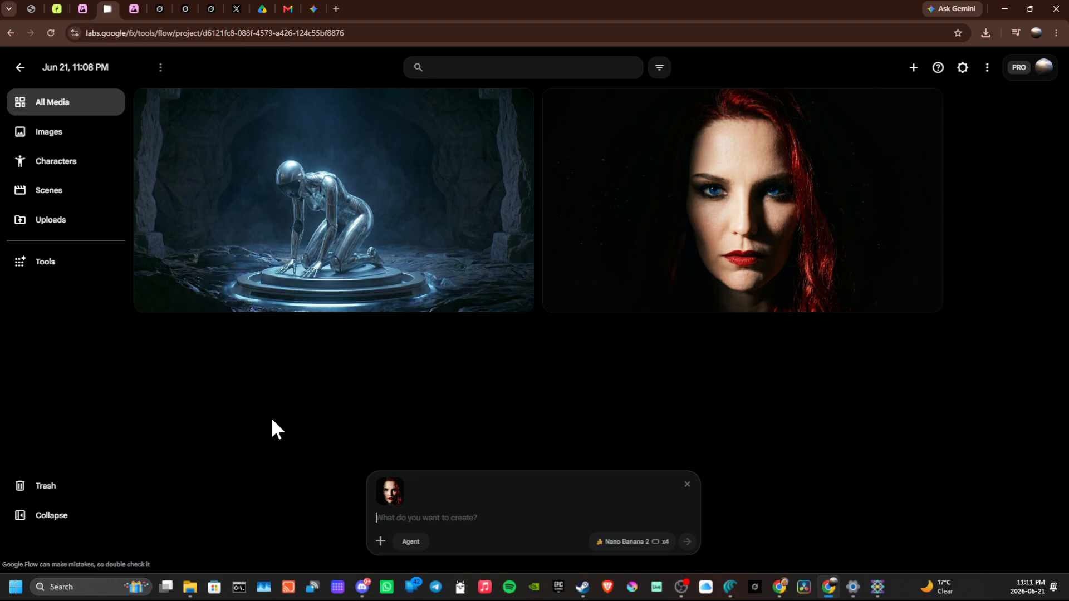
# - Generate images from the portrait with the prompt "create a 2x2 grid of her face in different angles"
pyautogui.write('create a')
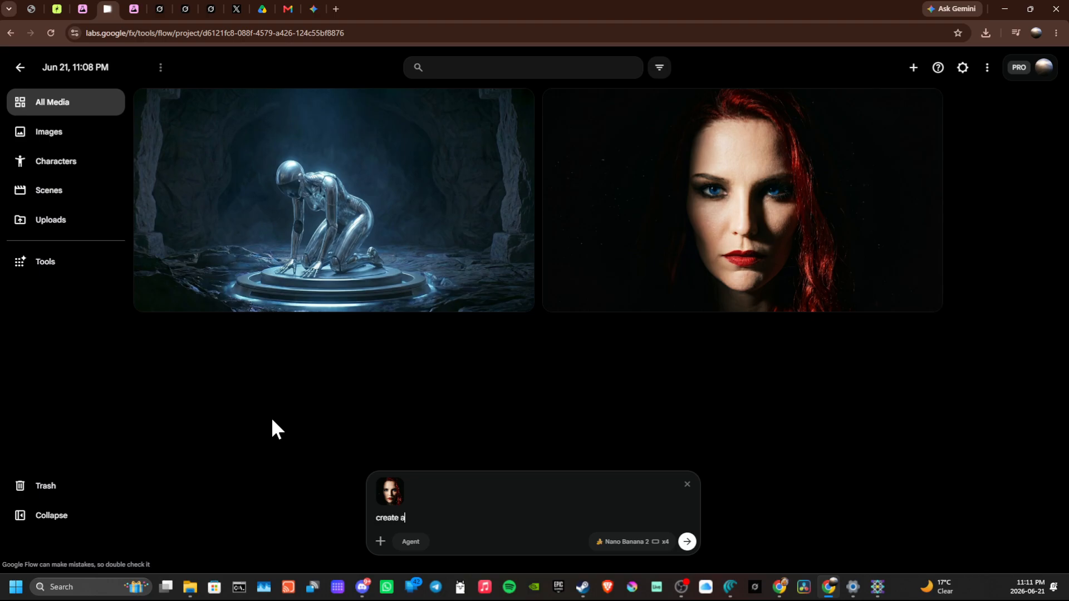
pyautogui.write(' 2x2 grid of her face in different angles')
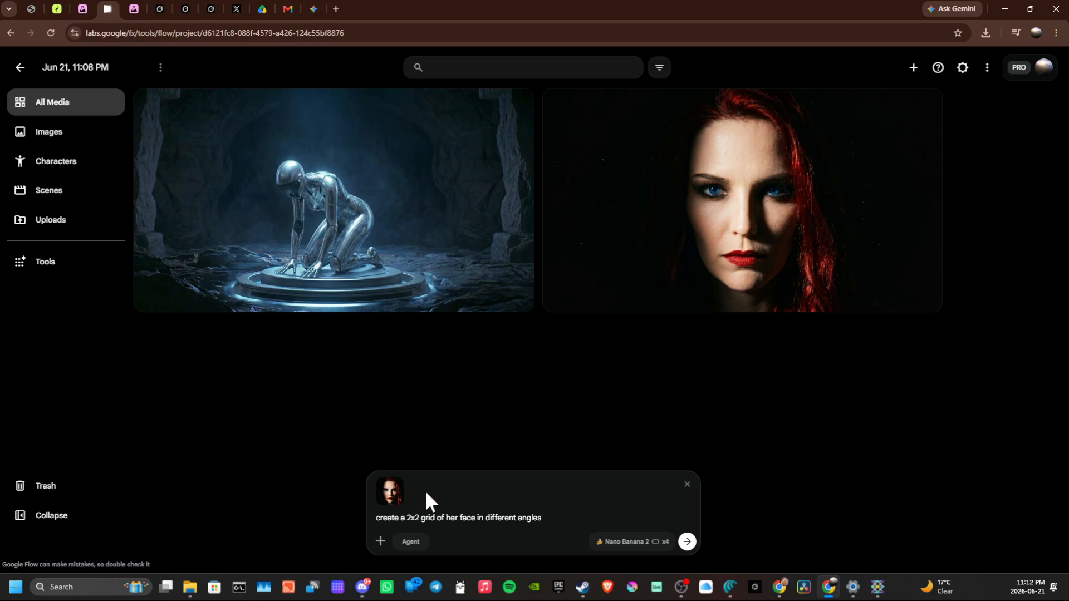
pyautogui.click(687, 542)
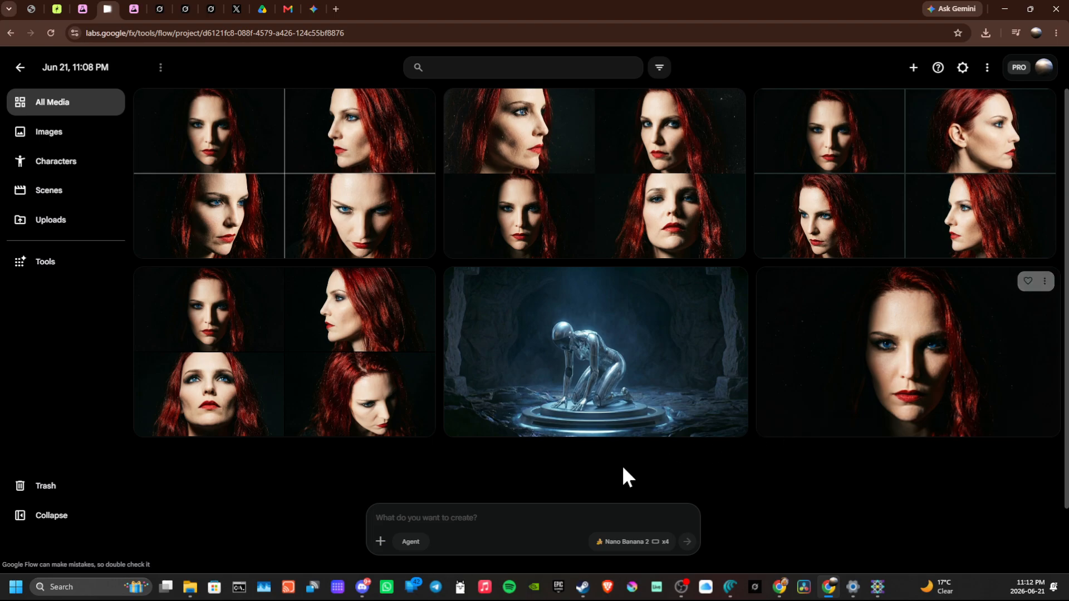
# - Switch Agent mode on and back off for the prompt
pyautogui.click(411, 543)
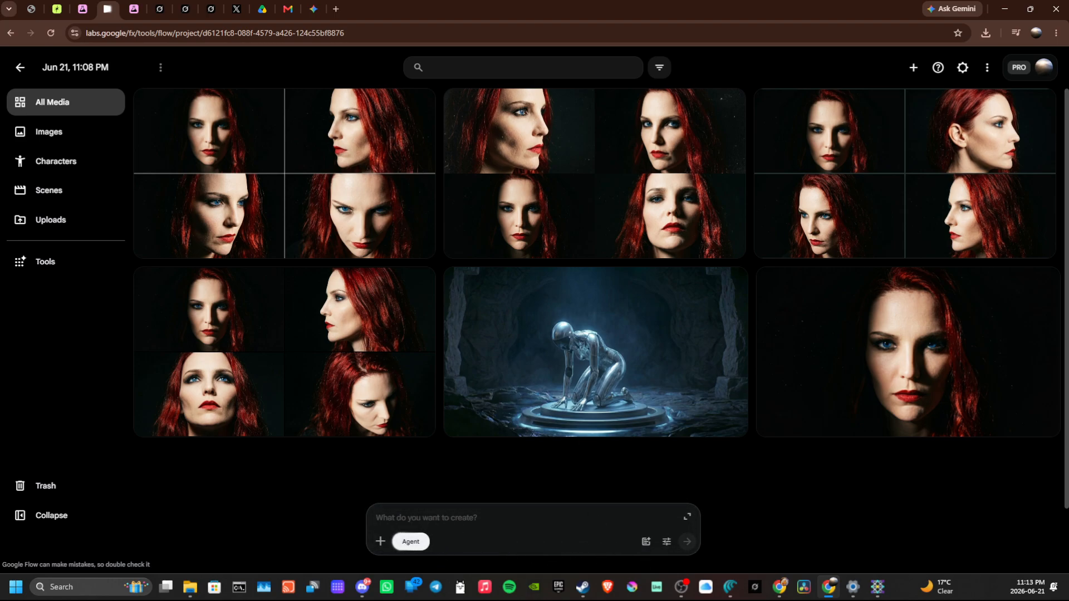
pyautogui.click(409, 542)
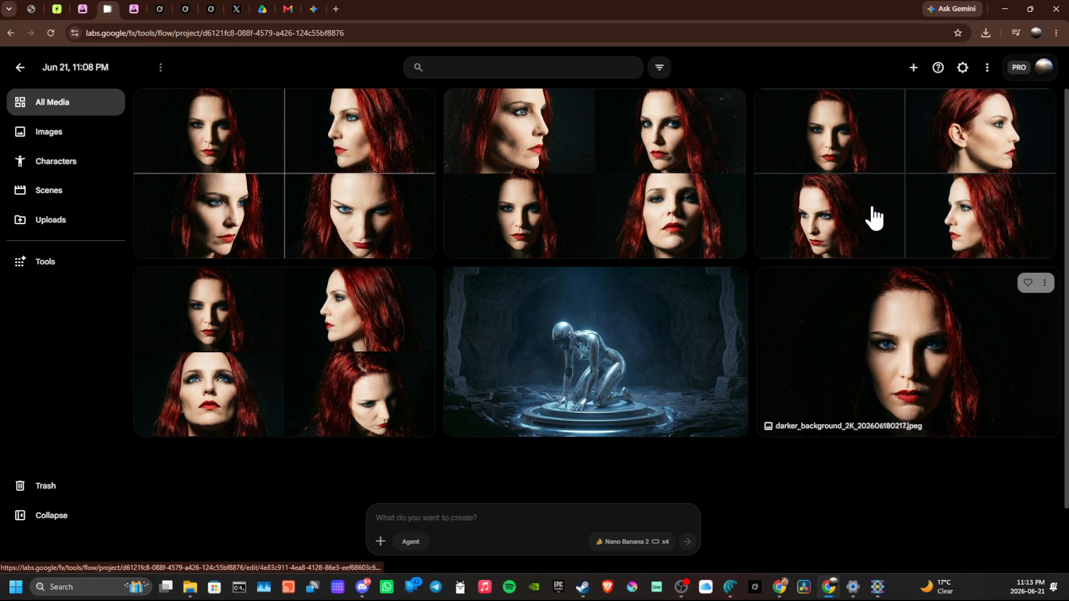
# - Open the face grid whose third panel looks upward and submit the edit prompt "extract and enlarge panel 3"
pyautogui.click(327, 380)
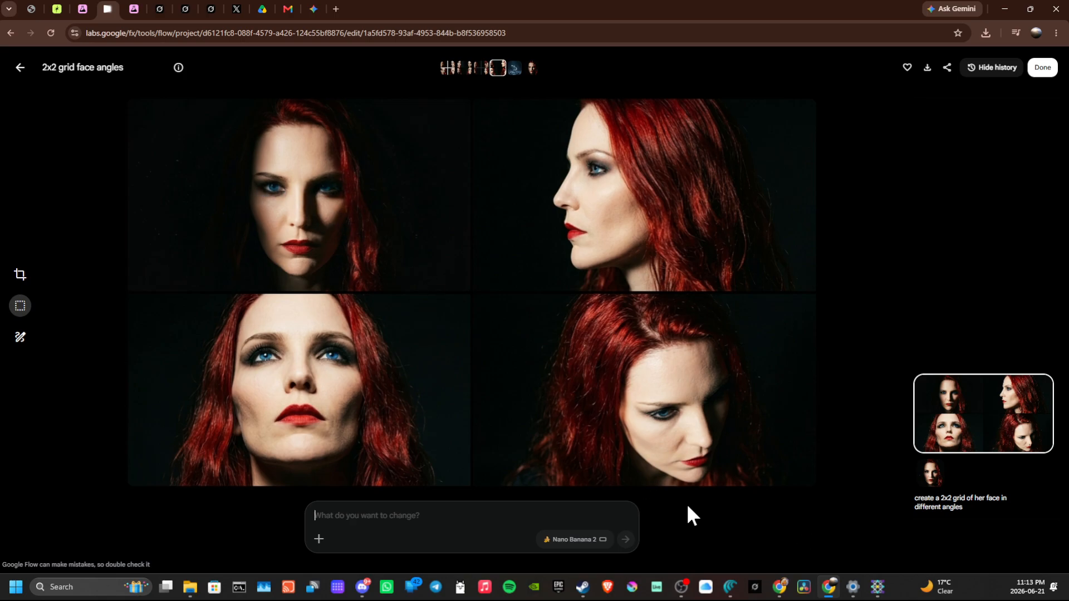
pyautogui.write('extract')
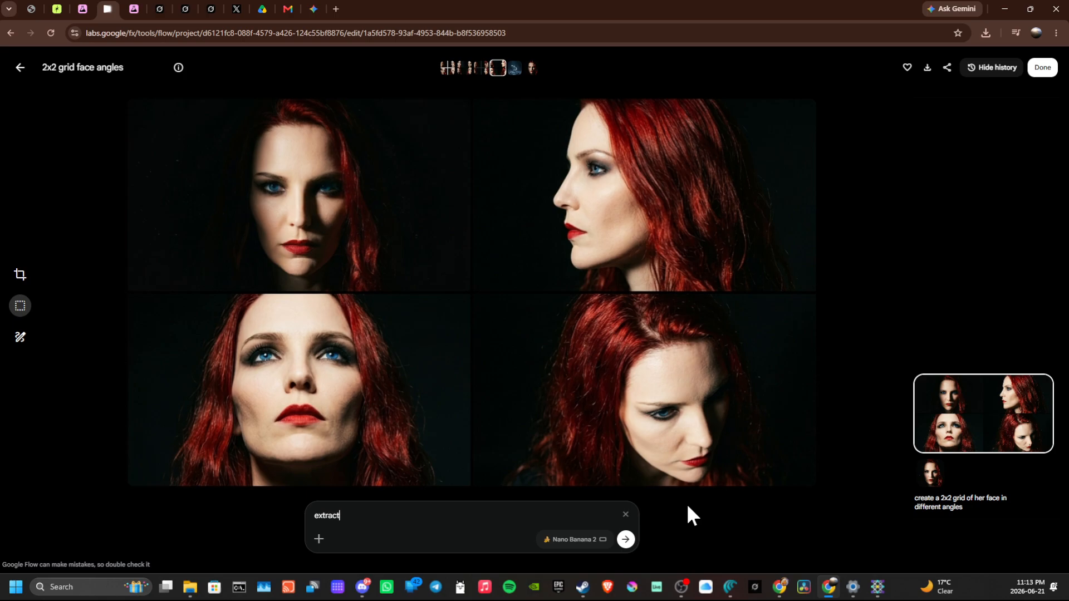
pyautogui.write(' and enlarge panel 3')
pyautogui.press('Return')
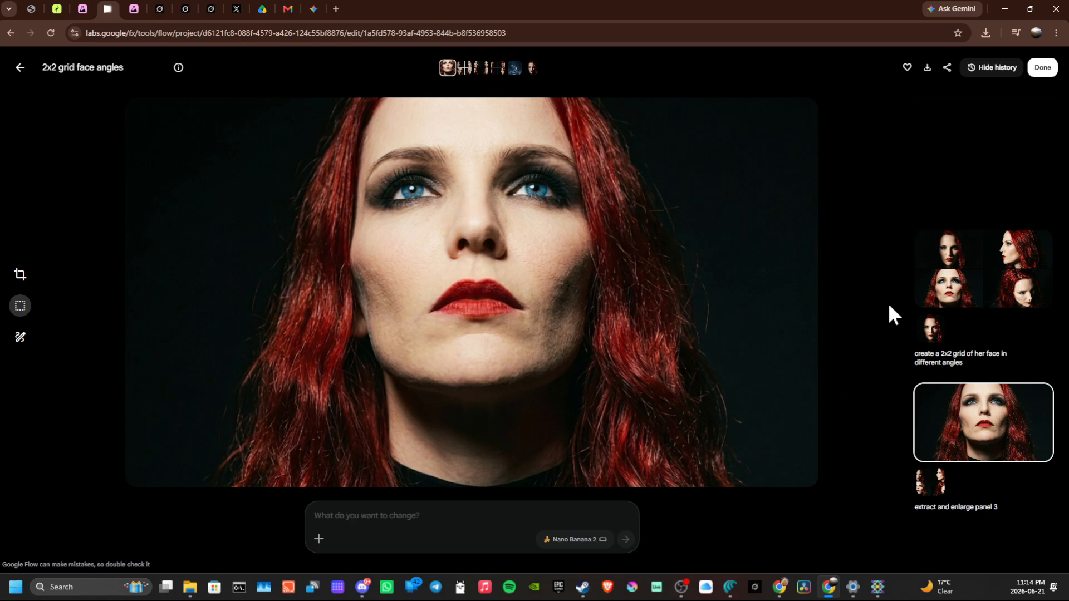
# - Recolour the hair in the enlarged portrait by submitting the edit prompt "chhange her hair black"
pyautogui.moveTo(999, 305)
pyautogui.write('c')
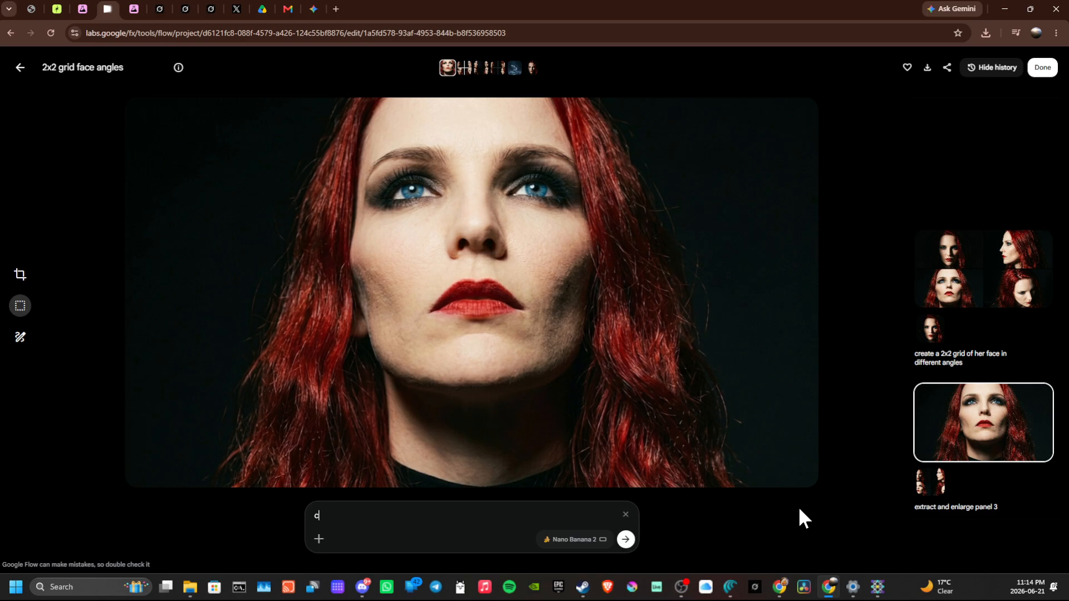
pyautogui.write('hhange her hair black')
pyautogui.press('Return')
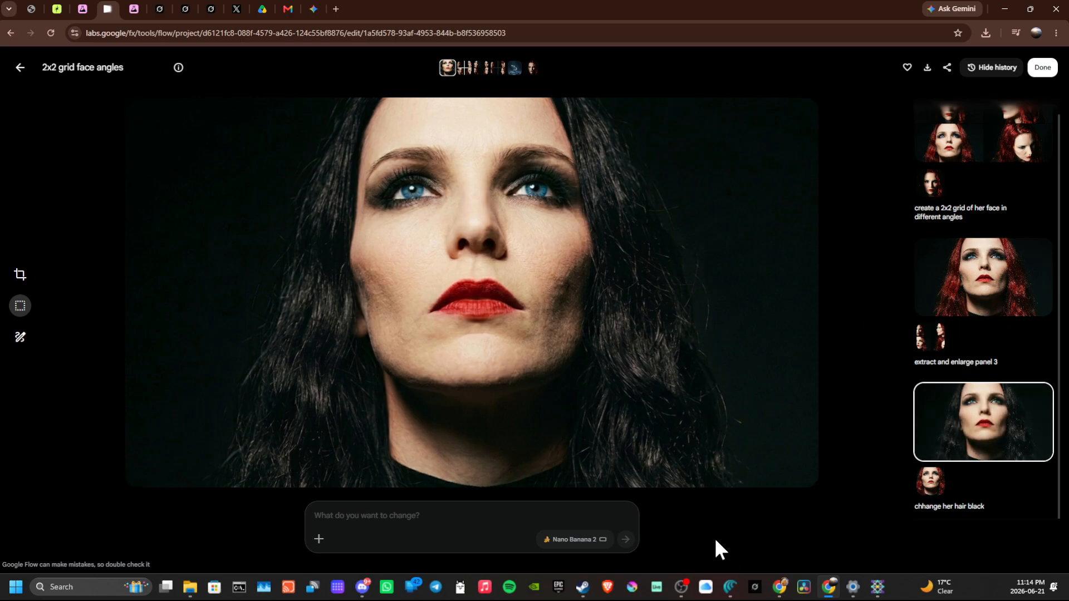
# - Recolour the eyes in the black-haired portrait by submitting the edit prompt "change her eyes to dark brown"
pyautogui.write('change her eyes to dark brown')
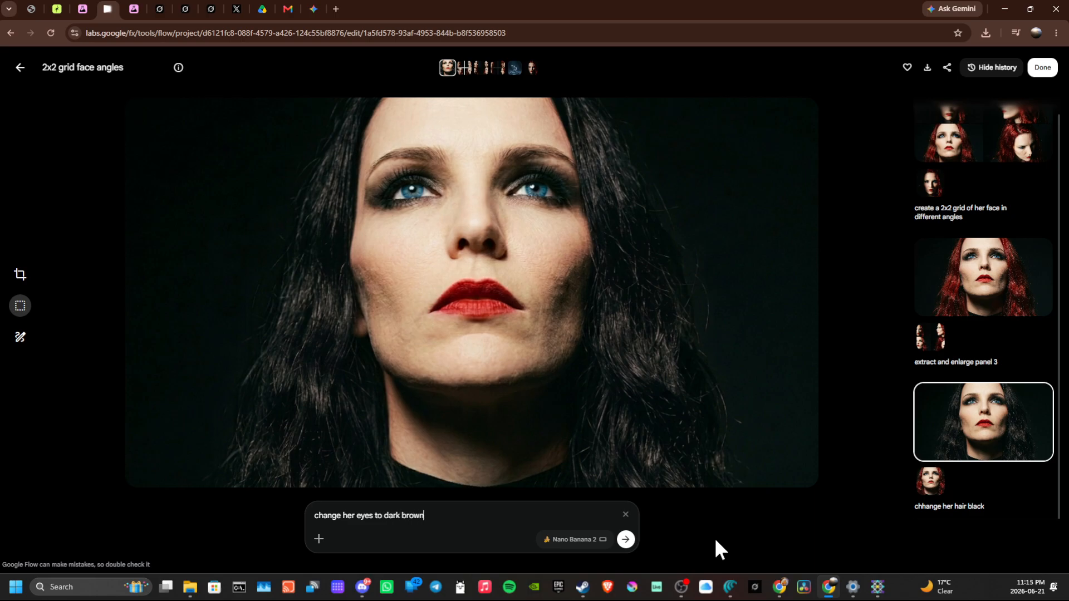
pyautogui.press('Return')
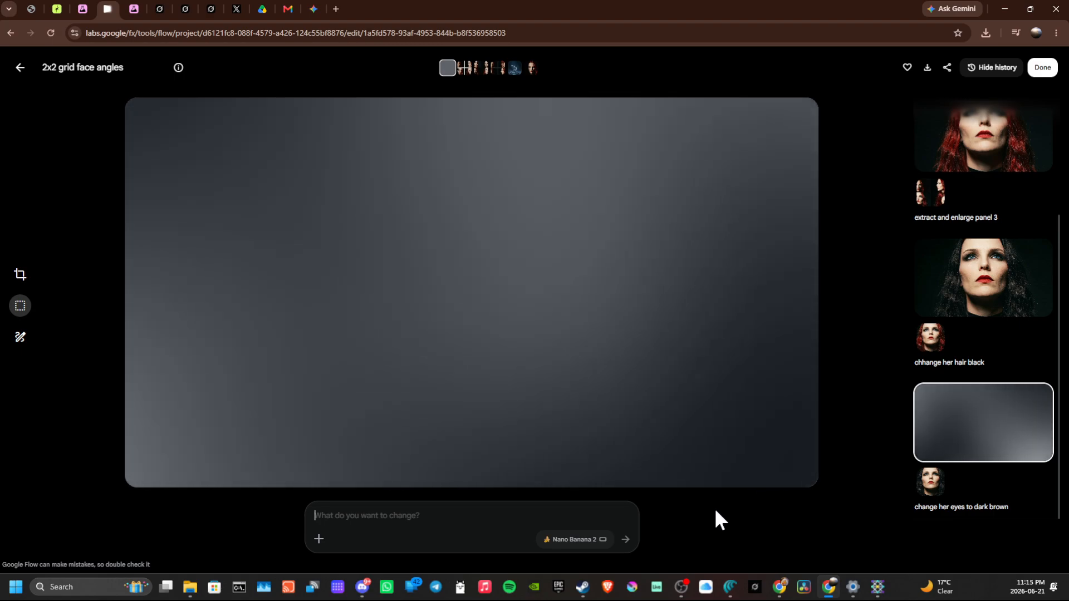
# - Set the aspect ratio for further image edits to 3:4 and return to the project's media overview
pyautogui.click(564, 540)
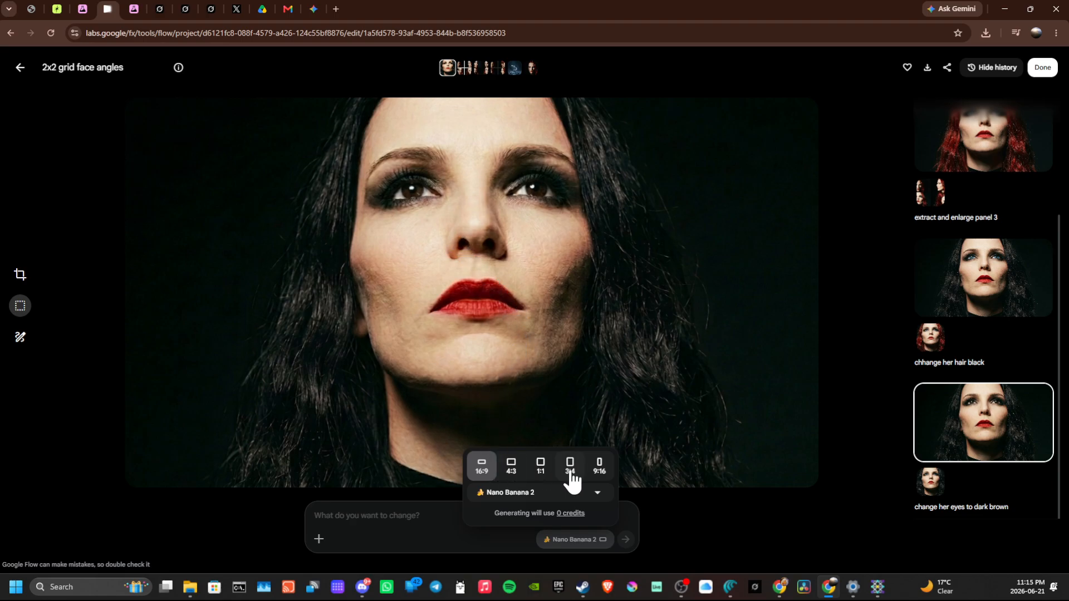
pyautogui.click(570, 467)
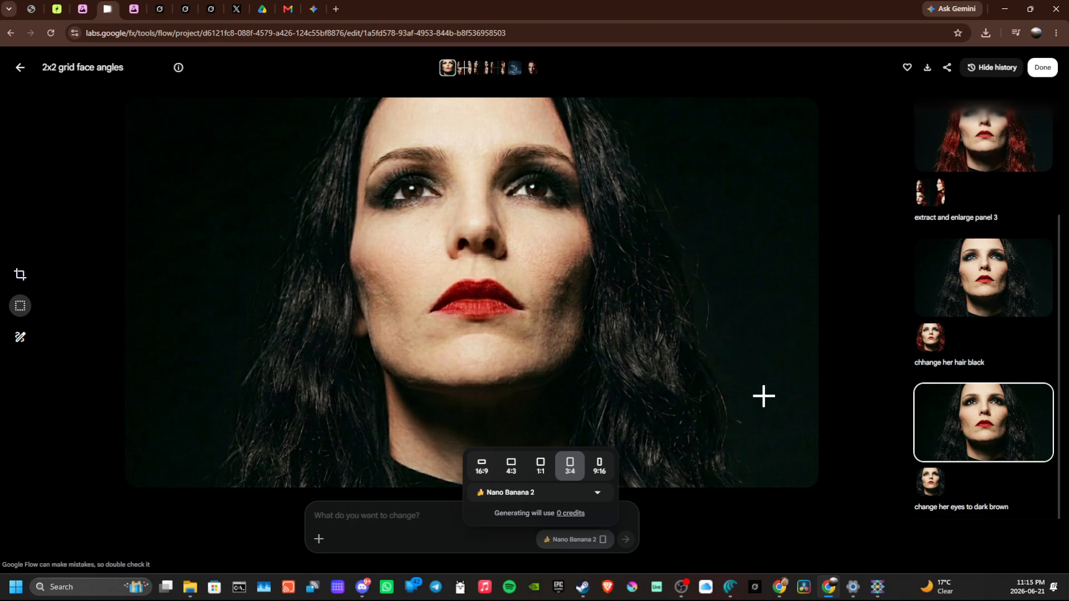
pyautogui.click(347, 525)
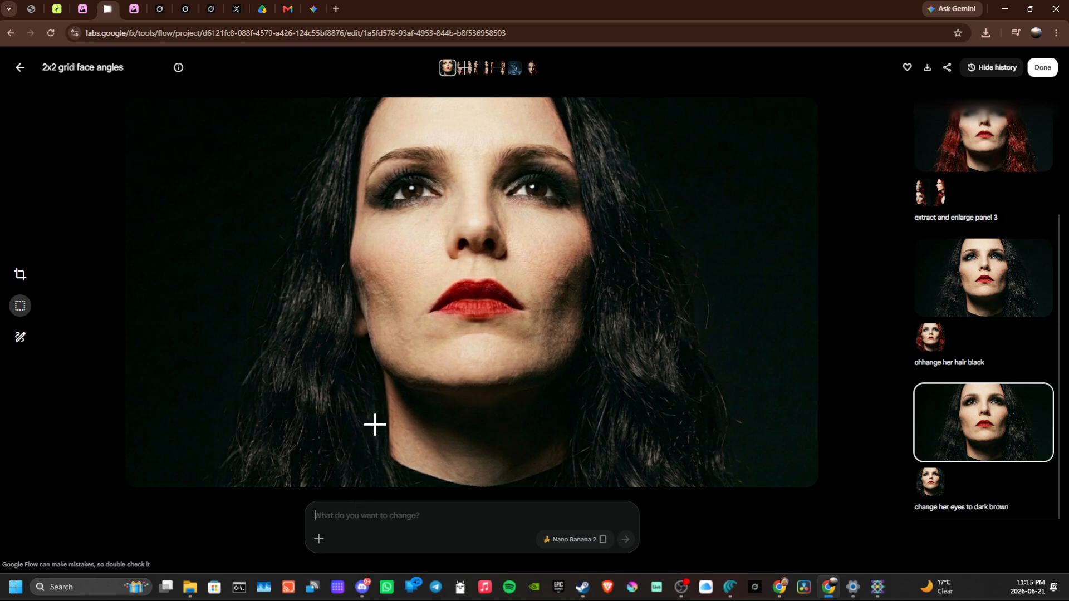
pyautogui.click(21, 65)
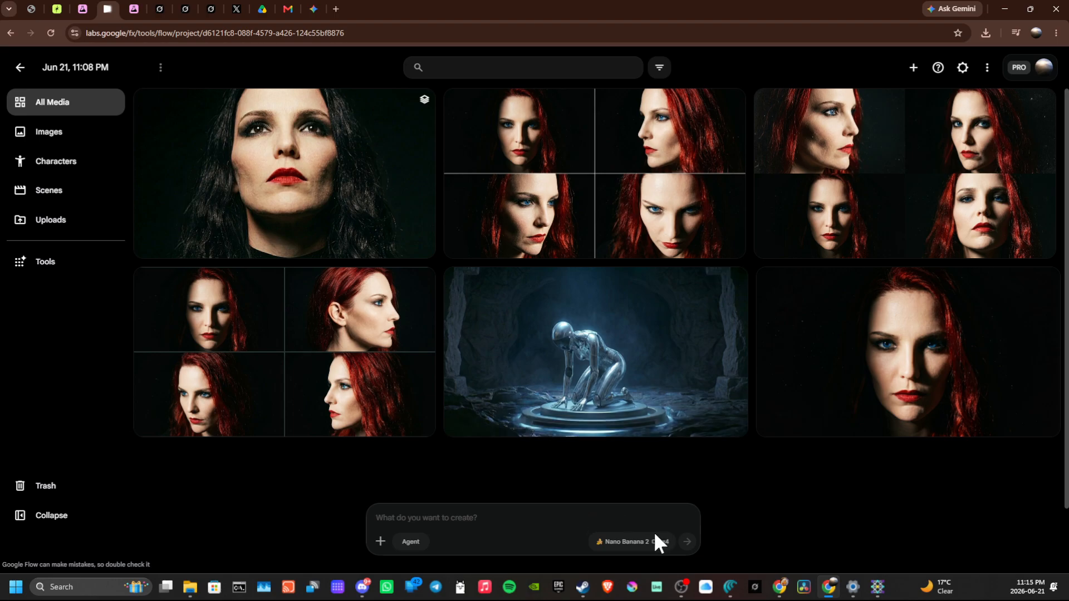
# - Switch the project prompt from image to video generation
pyautogui.click(612, 543)
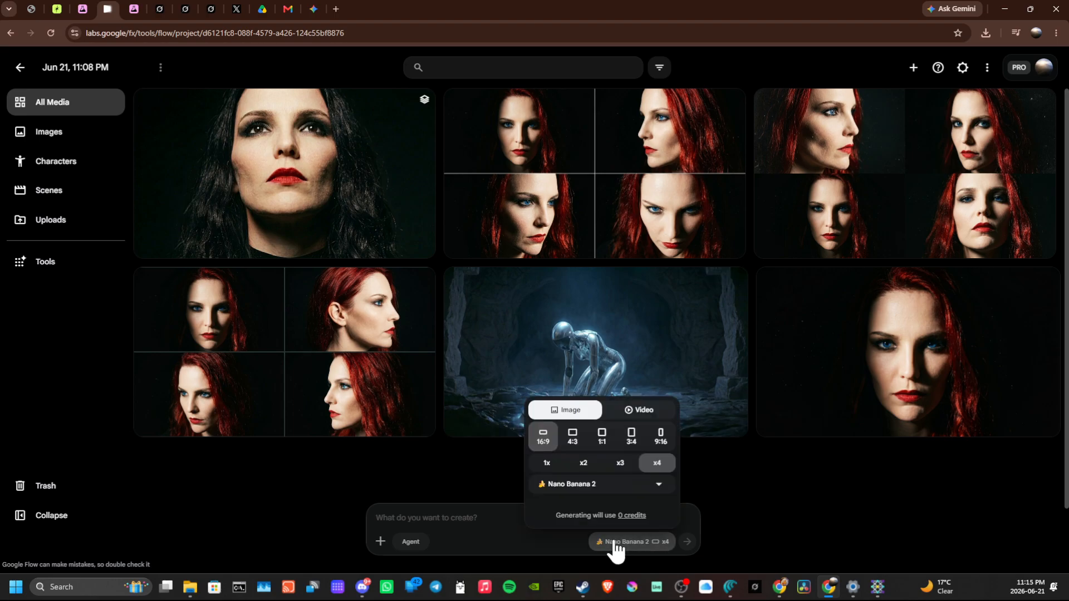
pyautogui.click(641, 411)
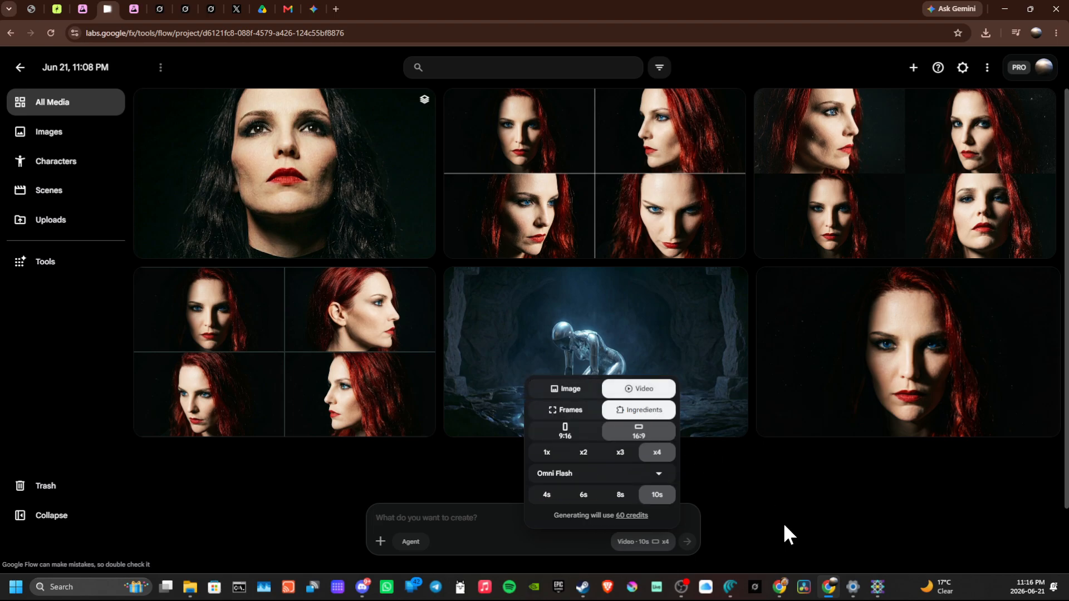
pyautogui.click(728, 487)
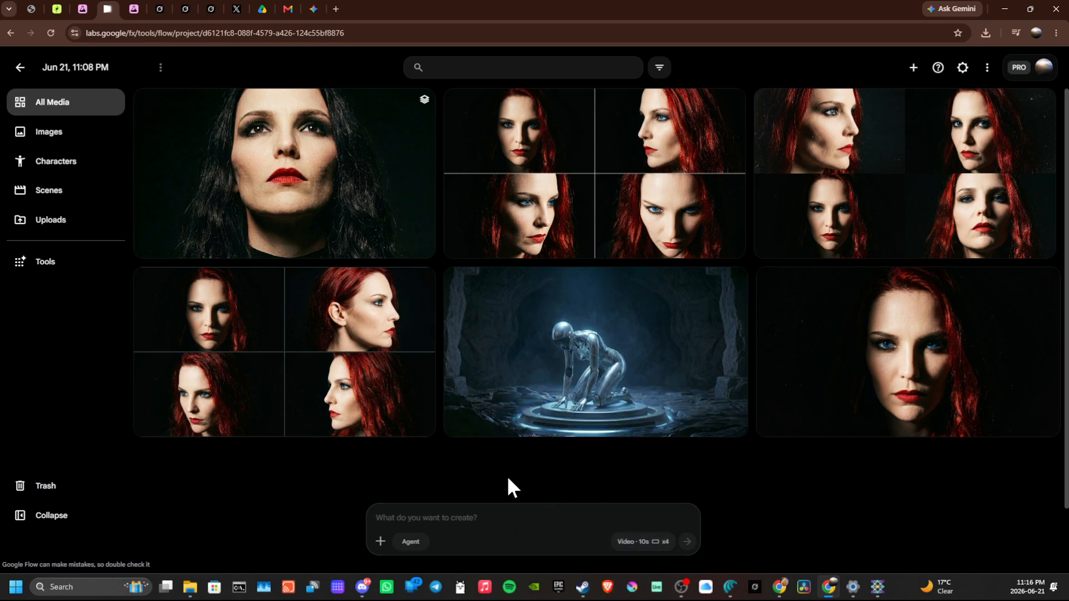
# - Attach the red-haired front portrait and the kneeling robot image to the video prompt and enter a prompt beginning "have the"
pyautogui.moveTo(857, 365); pyautogui.dragTo(511, 546)
pyautogui.moveTo(542, 349); pyautogui.dragTo(492, 537)
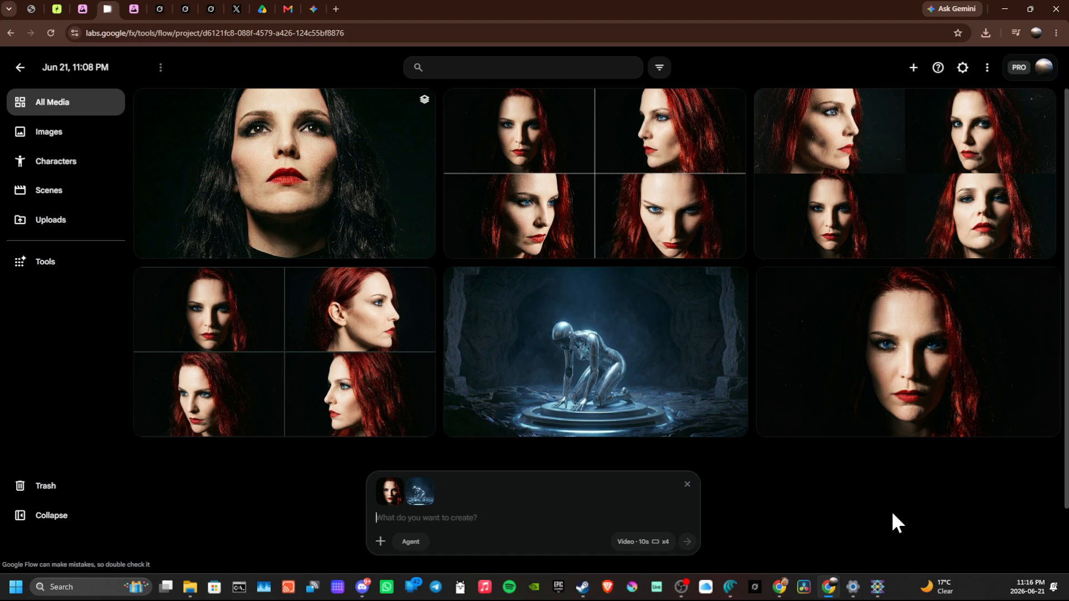
pyautogui.write('have the wom')
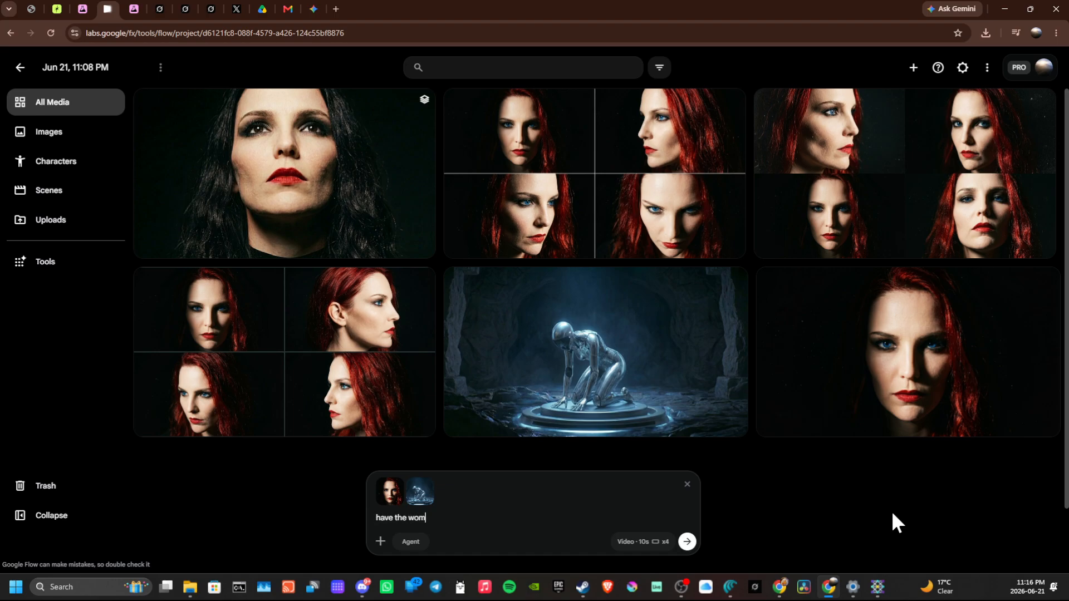